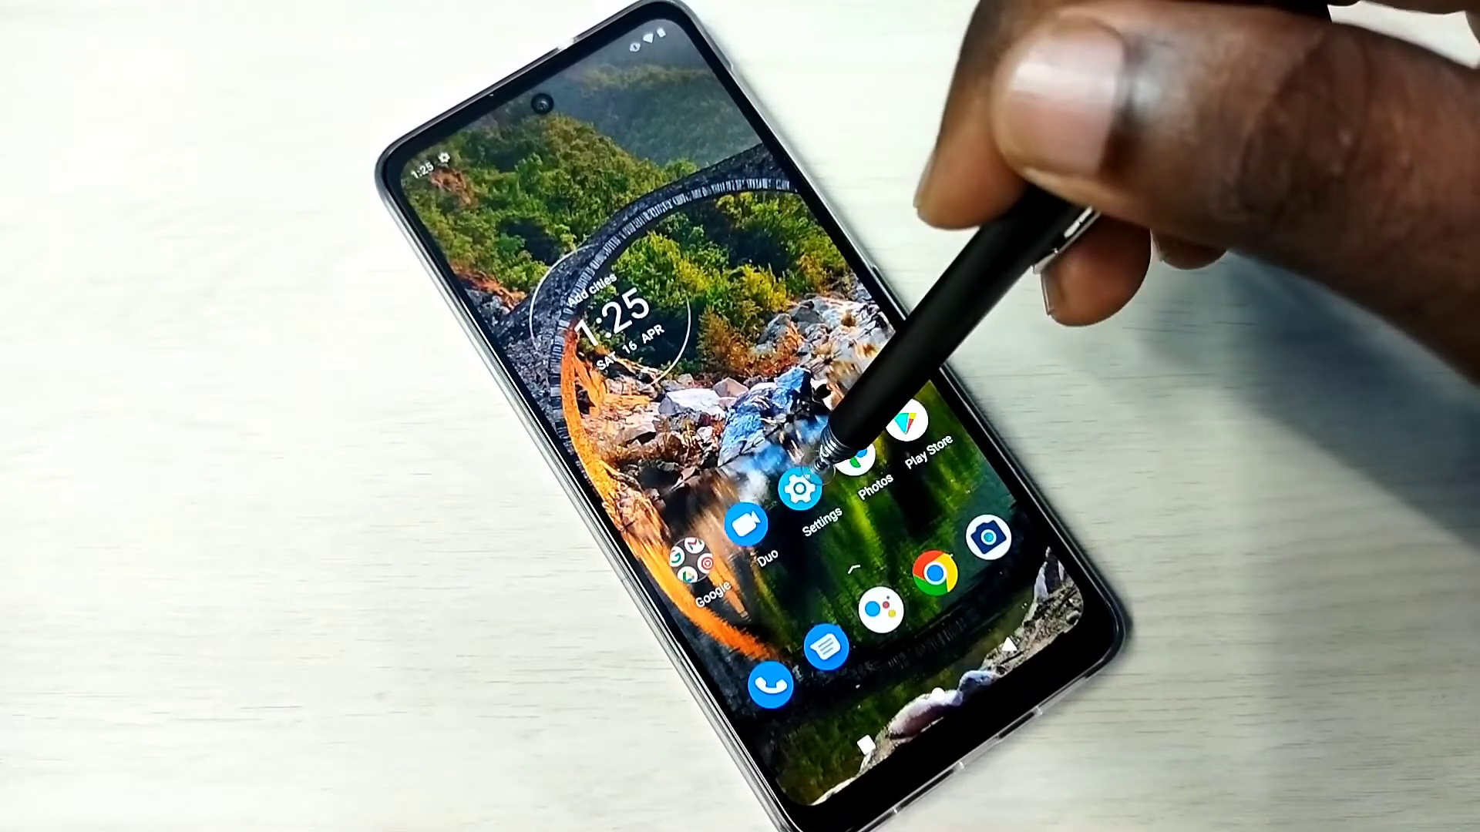
# - Open Settings and go to Apps and notifications > Advanced > Special app access
pyautogui.click(801, 490)
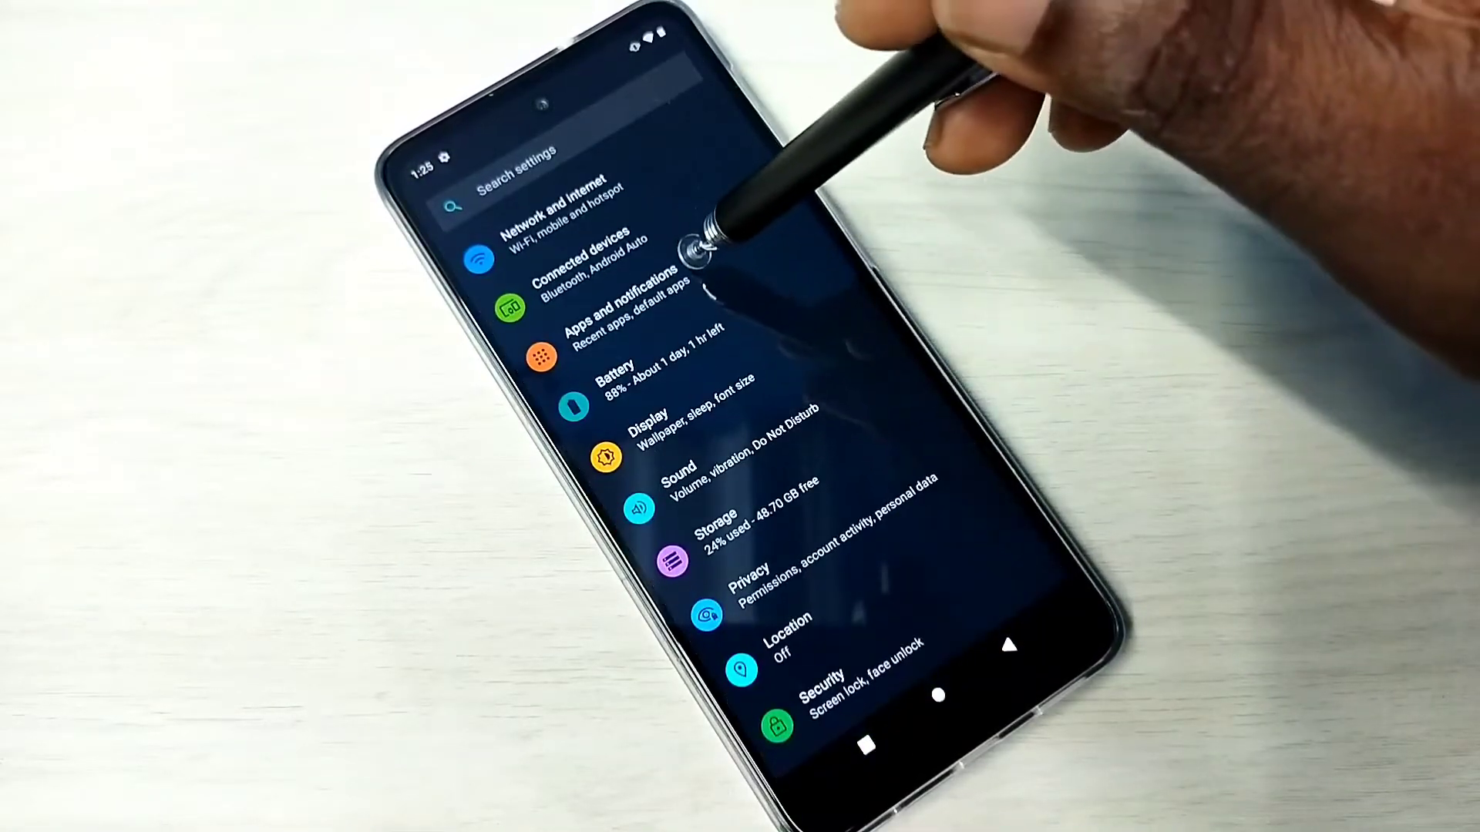
pyautogui.click(709, 252)
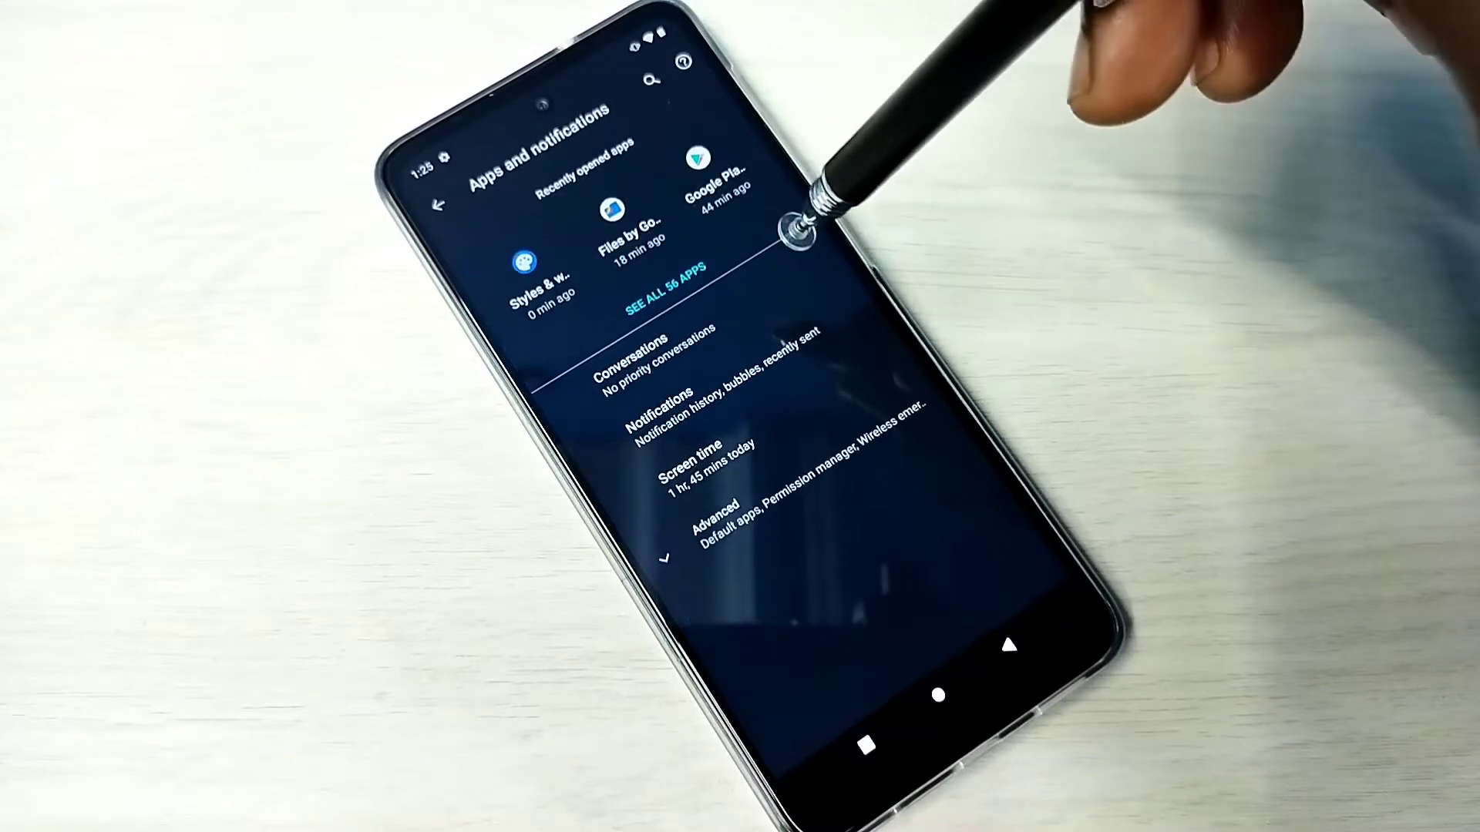
pyautogui.click(885, 503)
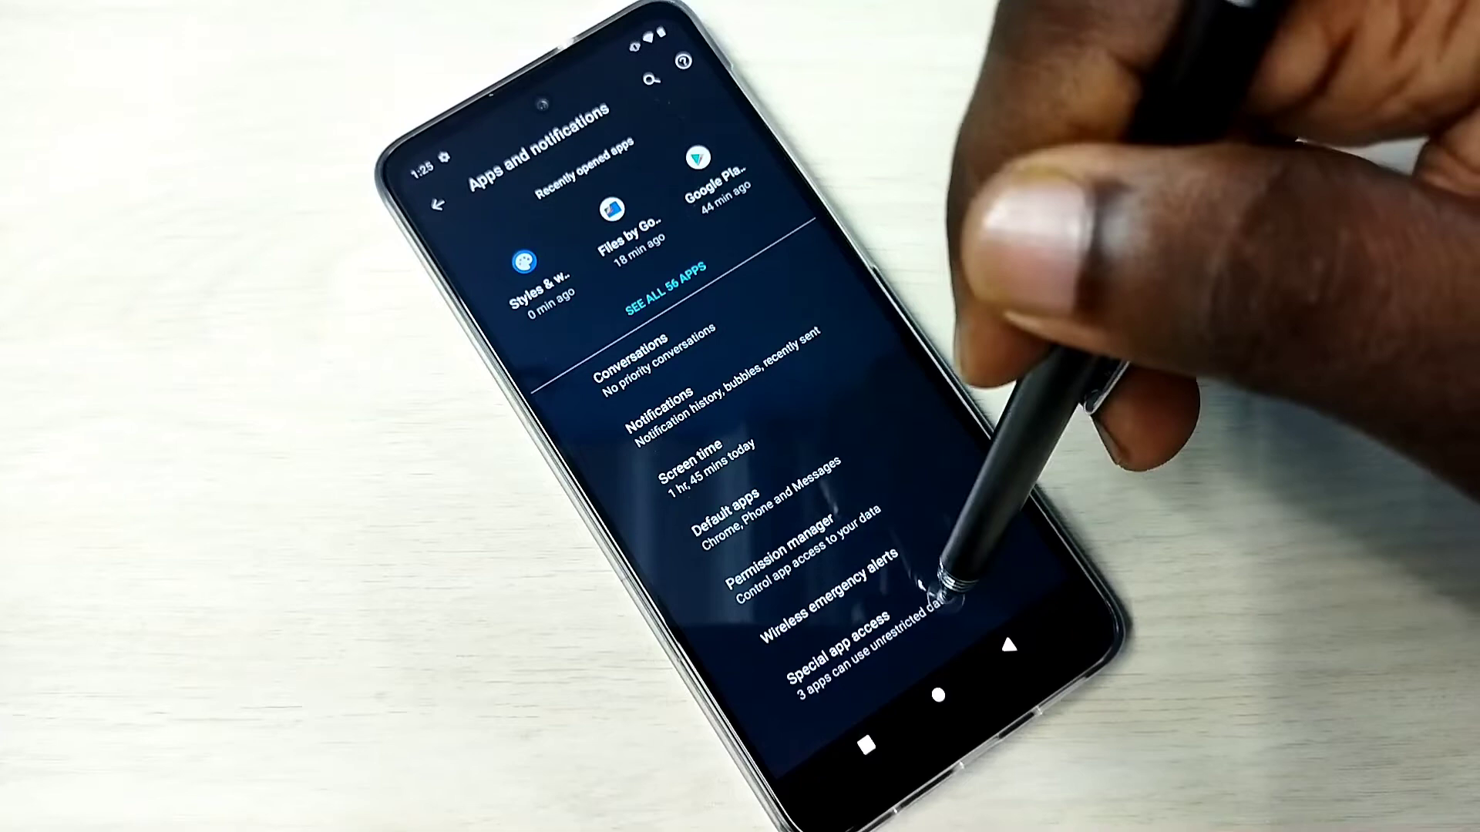
pyautogui.click(856, 642)
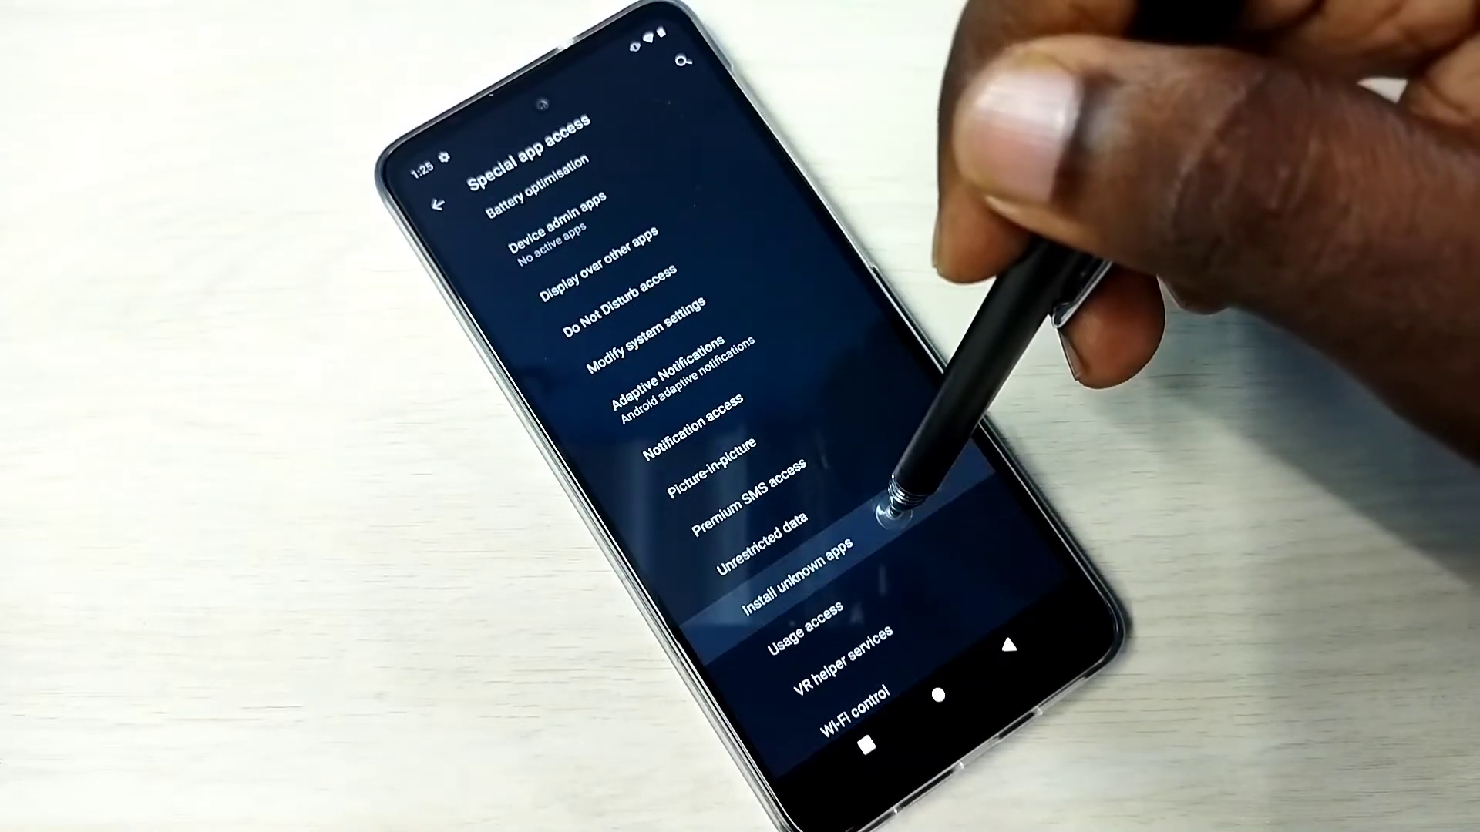
# - Under Install unknown apps, switch on Allow from this source for Chrome
pyautogui.click(891, 509)
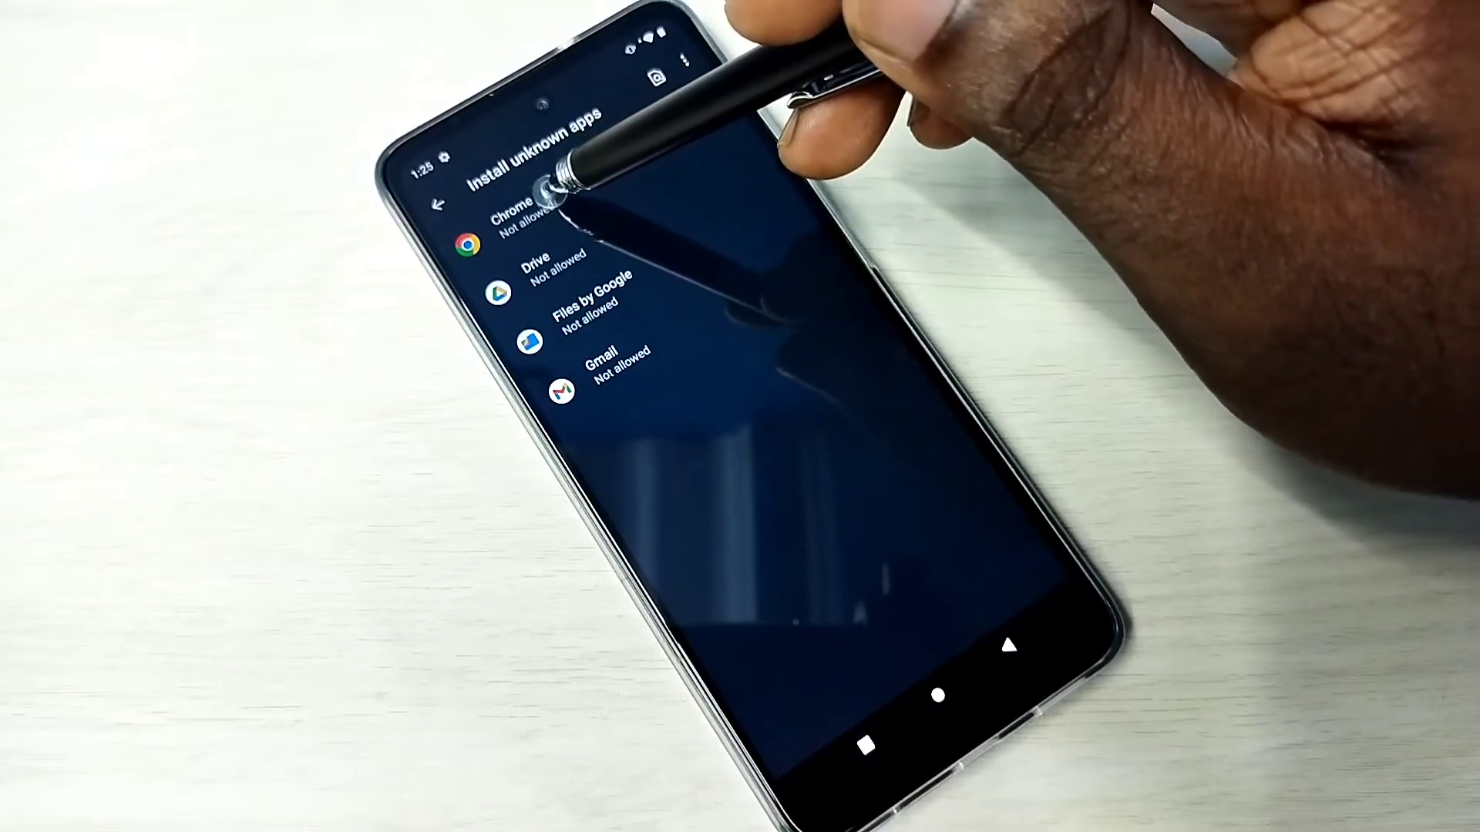
pyautogui.click(557, 188)
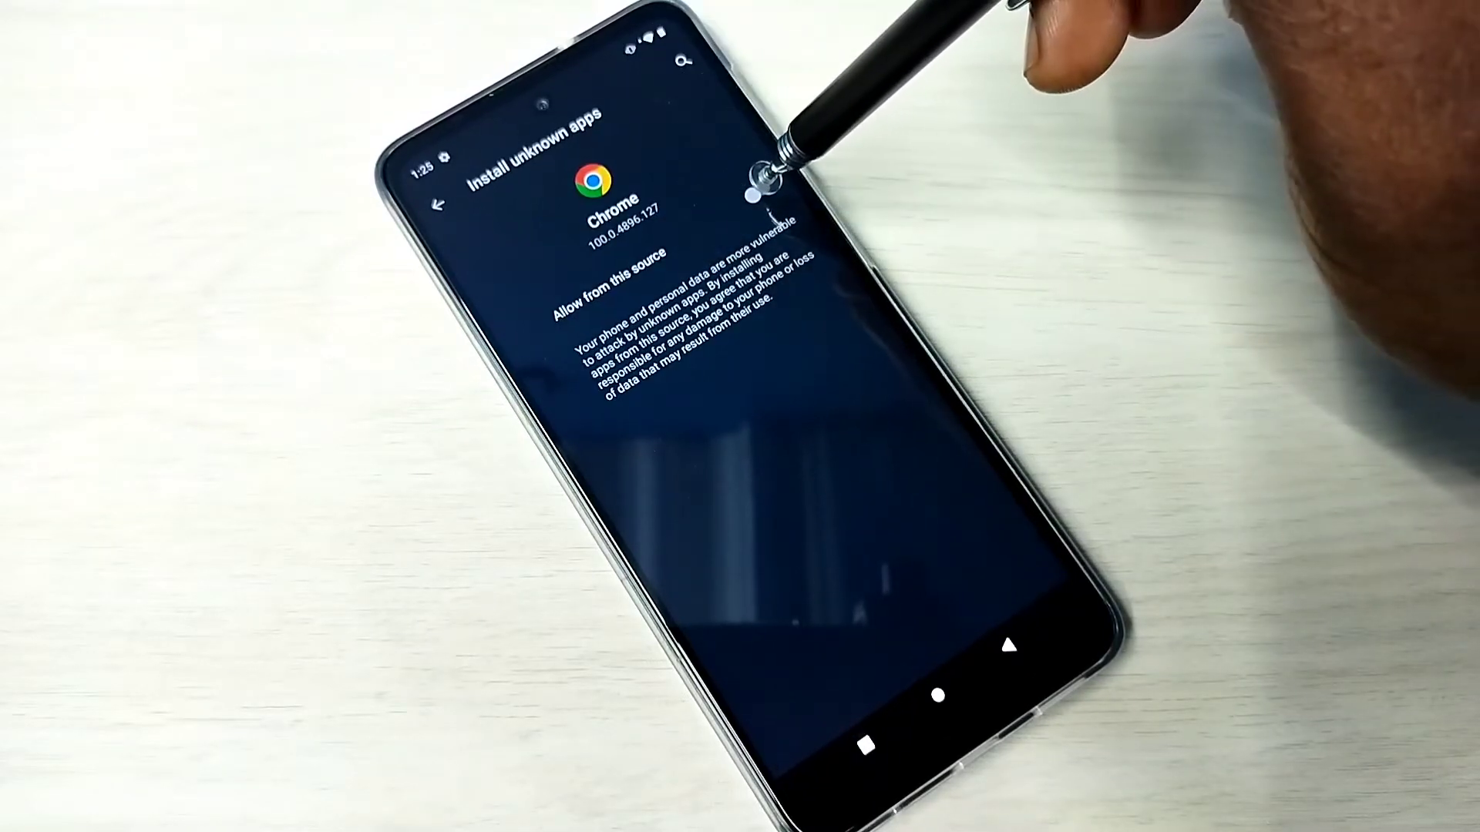
pyautogui.click(760, 187)
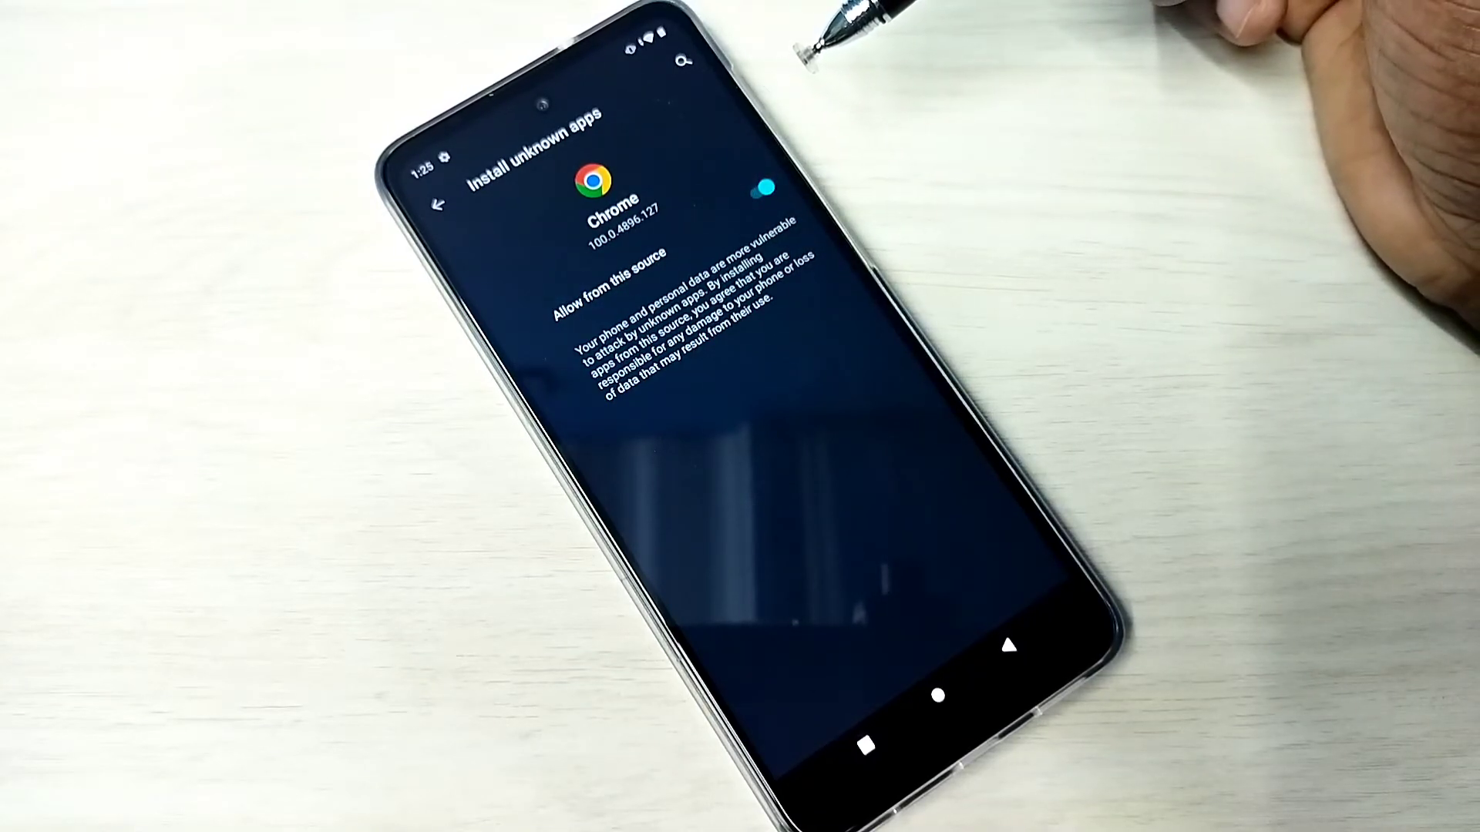
pyautogui.click(764, 187)
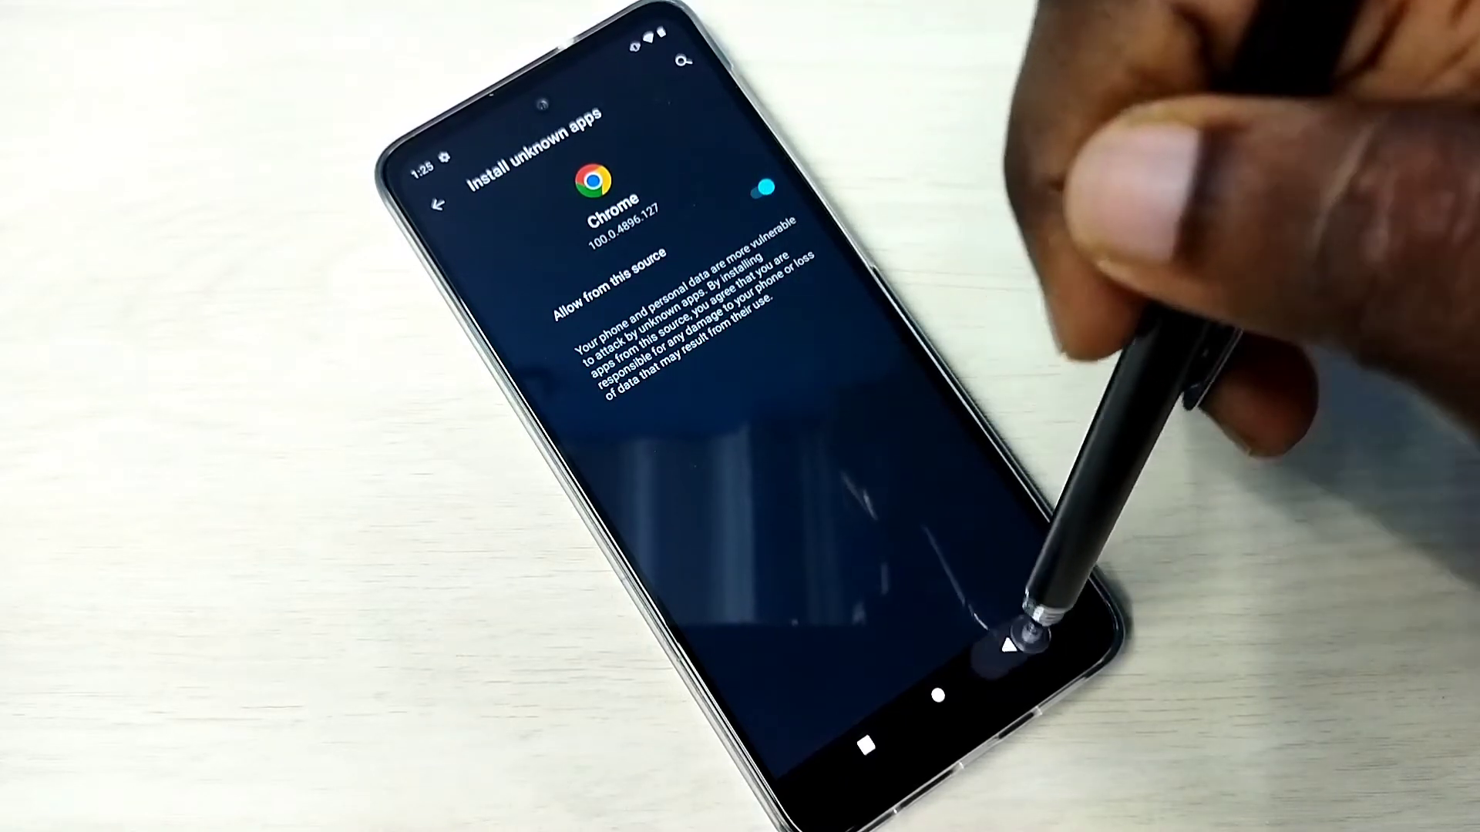
# - Switch on Allow from this source for Files by Google, then return to the list
pyautogui.click(1008, 649)
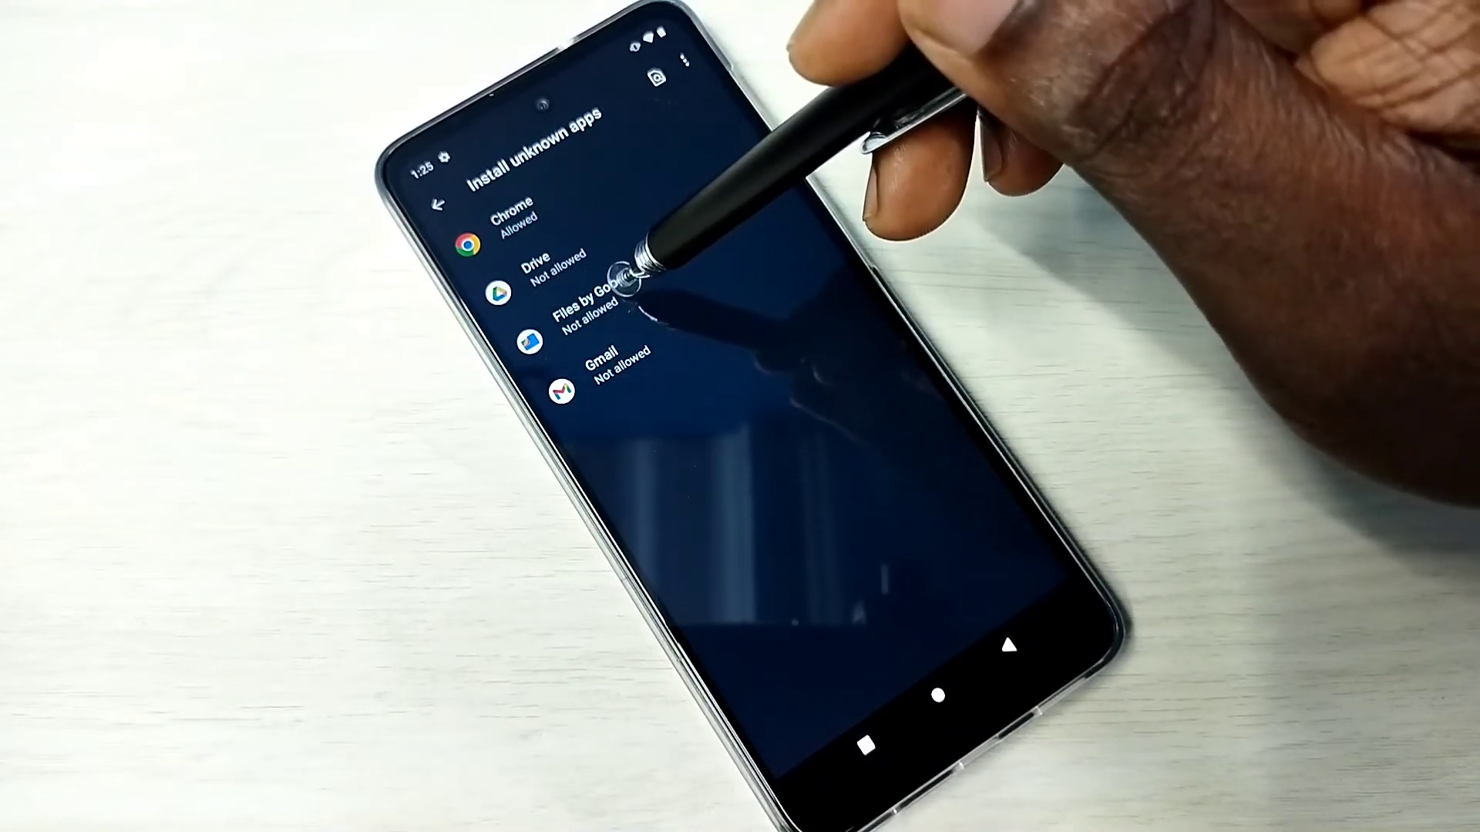
pyautogui.click(636, 279)
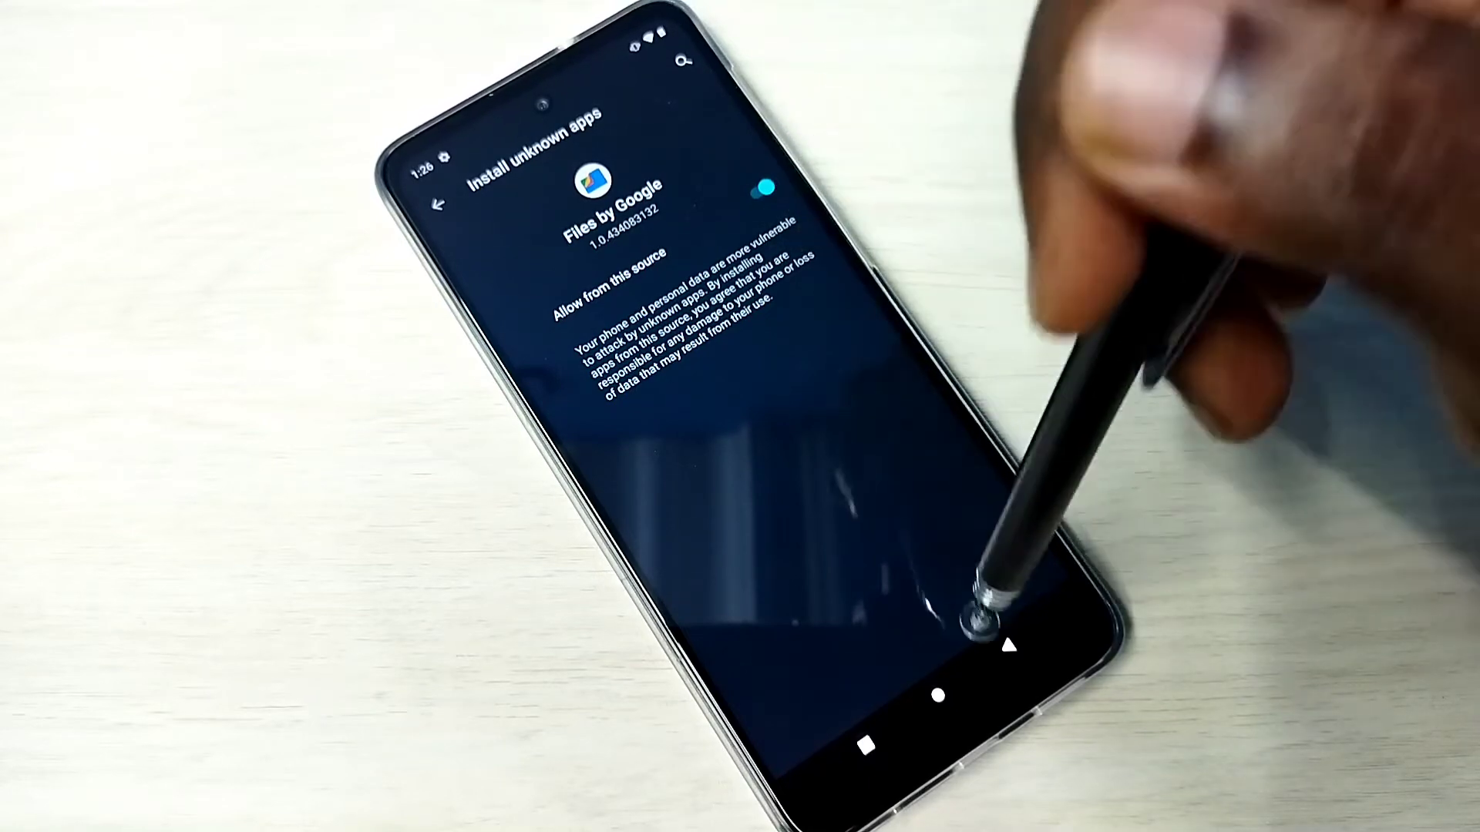
pyautogui.click(1010, 648)
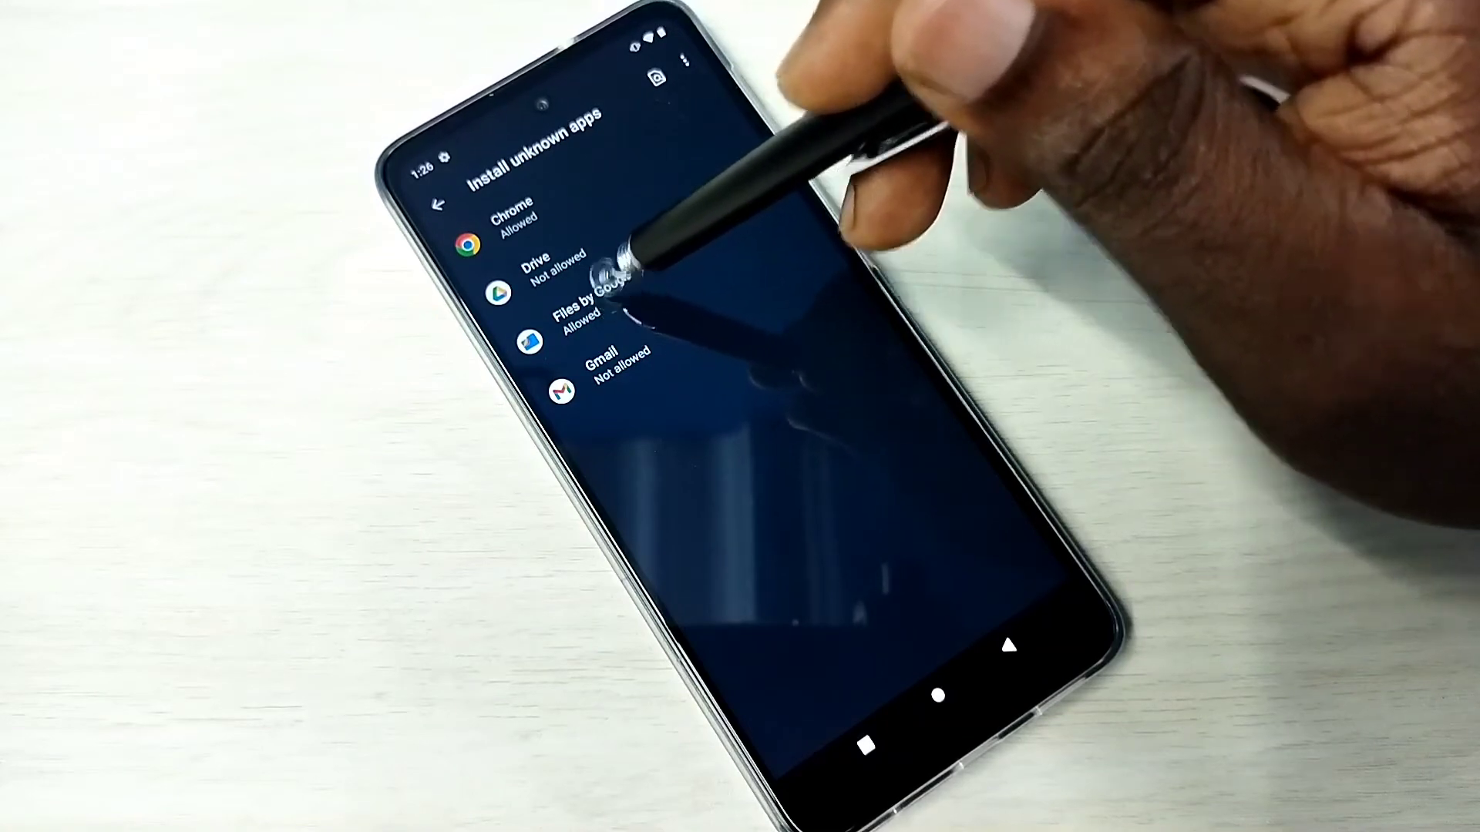
# - Switch off unknown-app installs for Files by Google and Chrome, then back out to the home screen
pyautogui.click(601, 307)
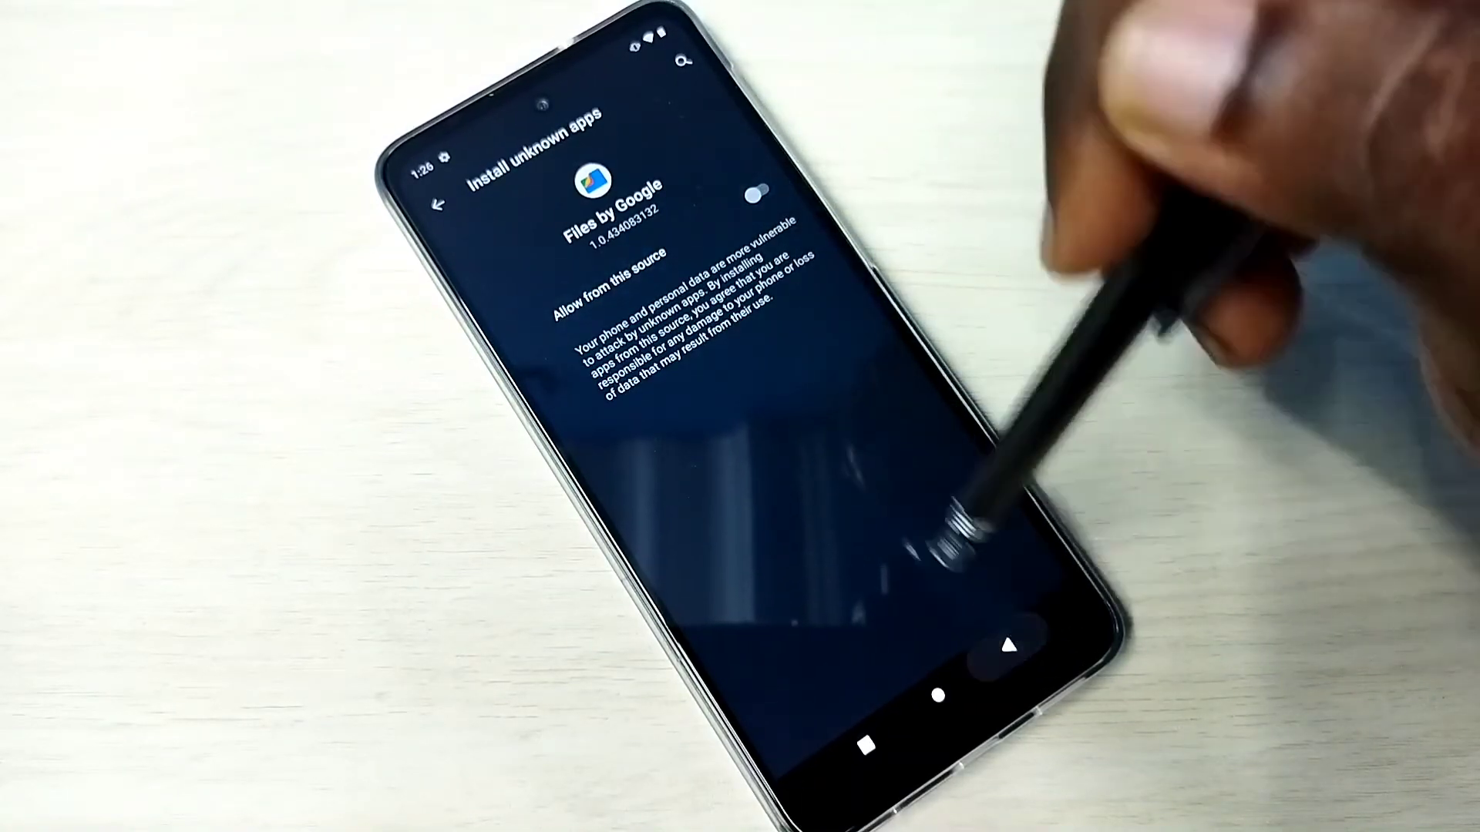
pyautogui.click(1009, 647)
pyautogui.click(611, 157)
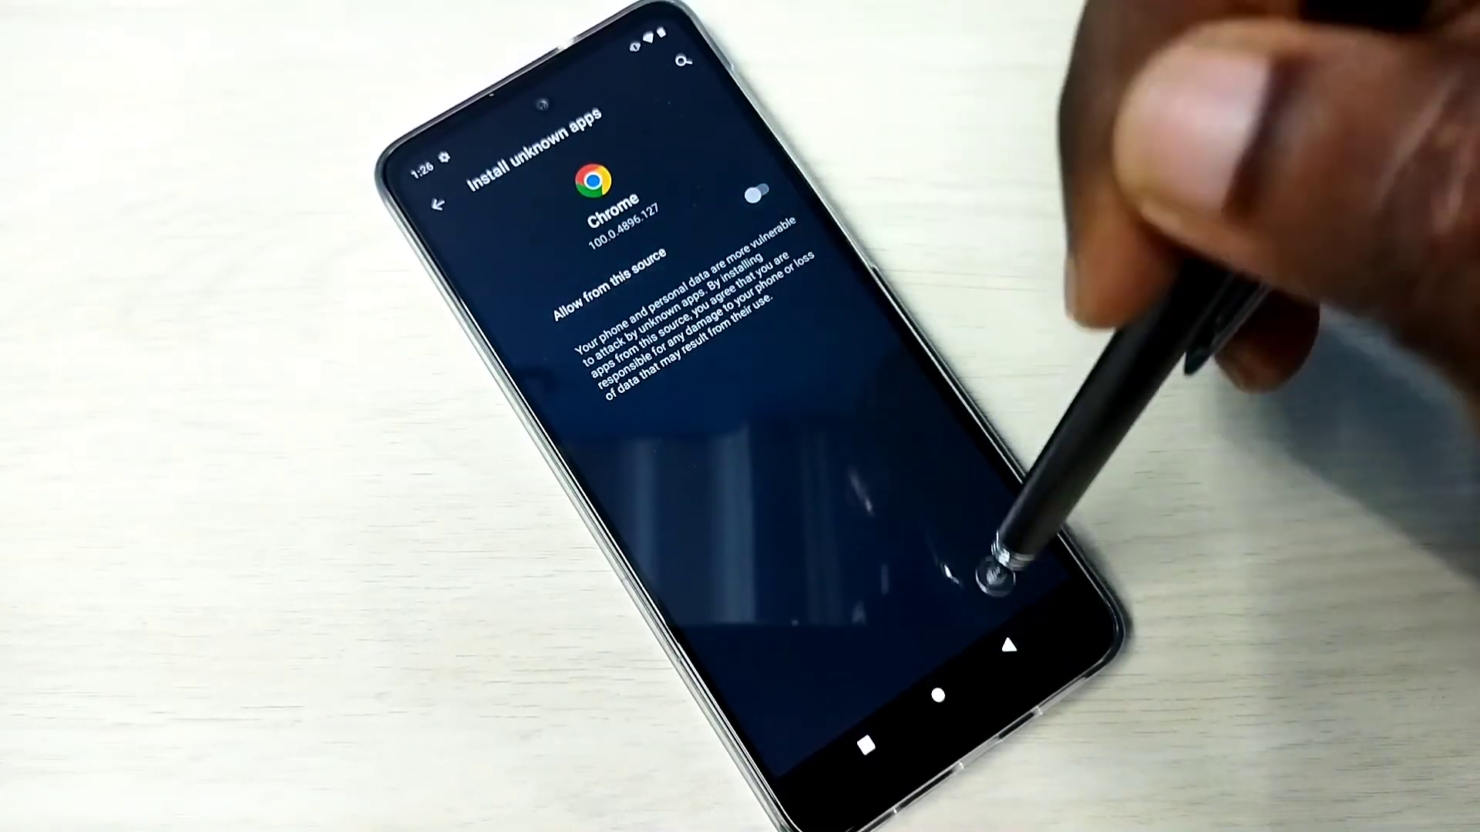
pyautogui.click(1009, 648)
pyautogui.click(1009, 648)
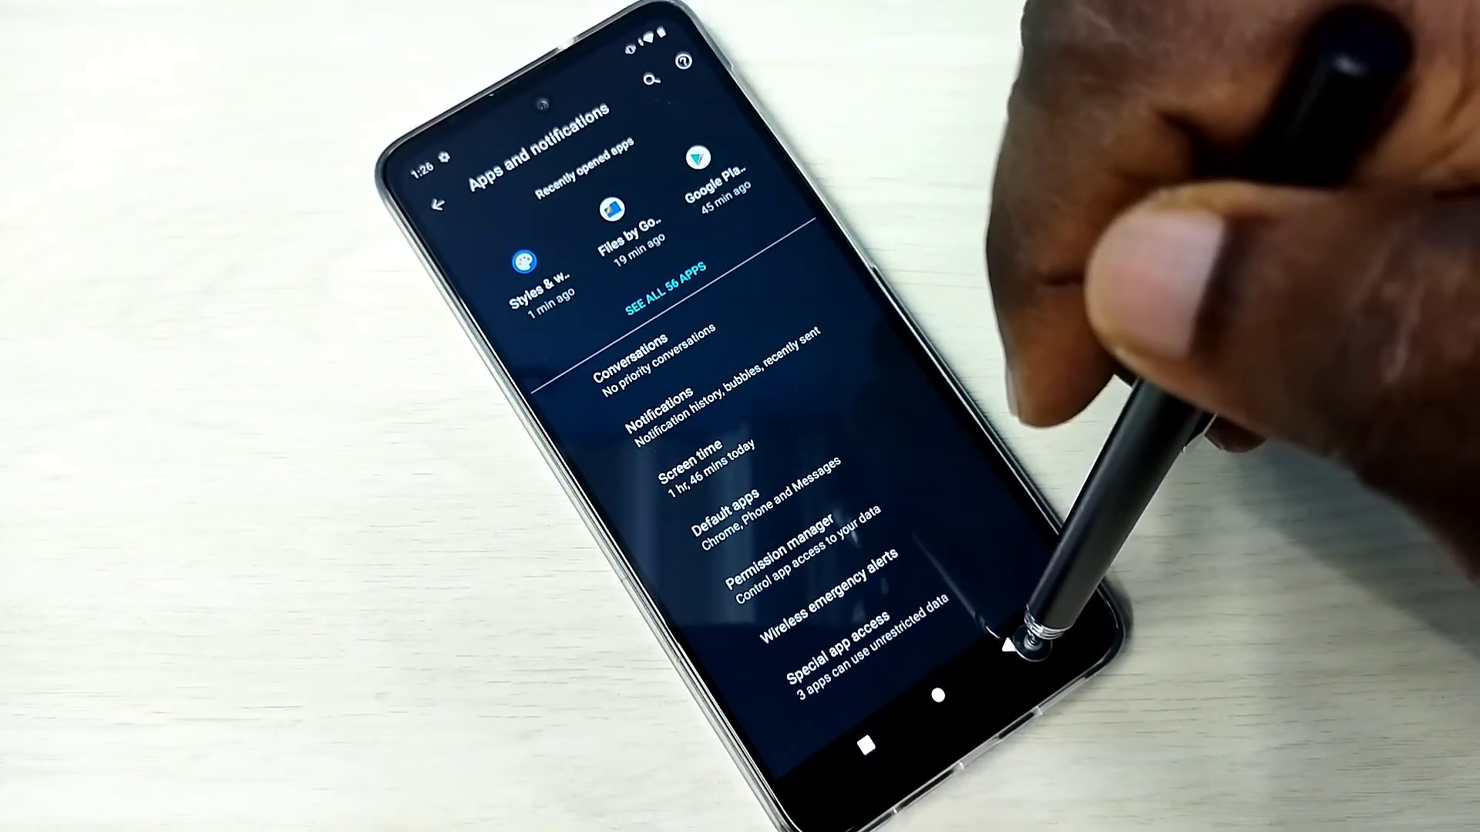
pyautogui.click(1010, 648)
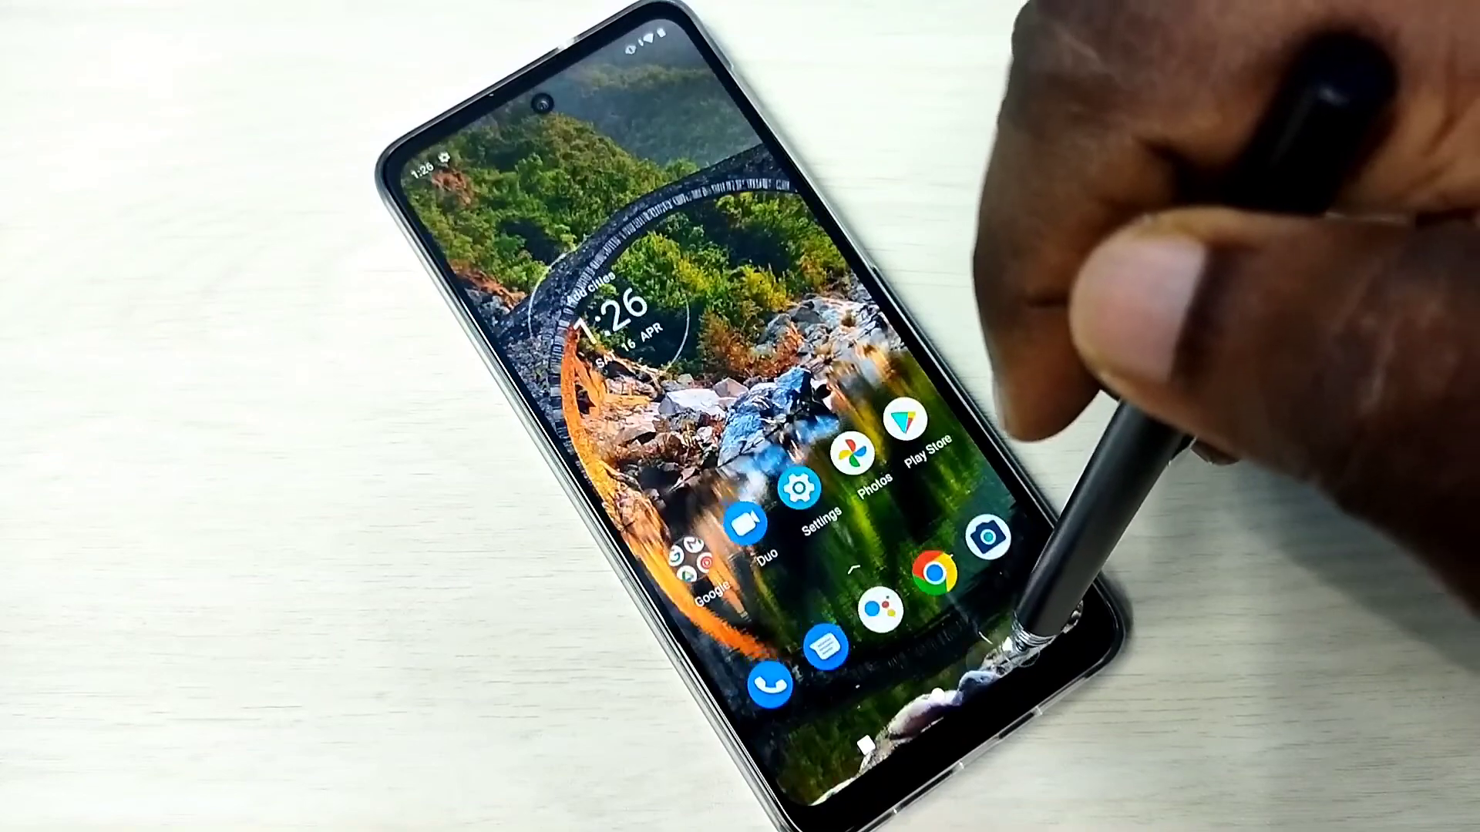